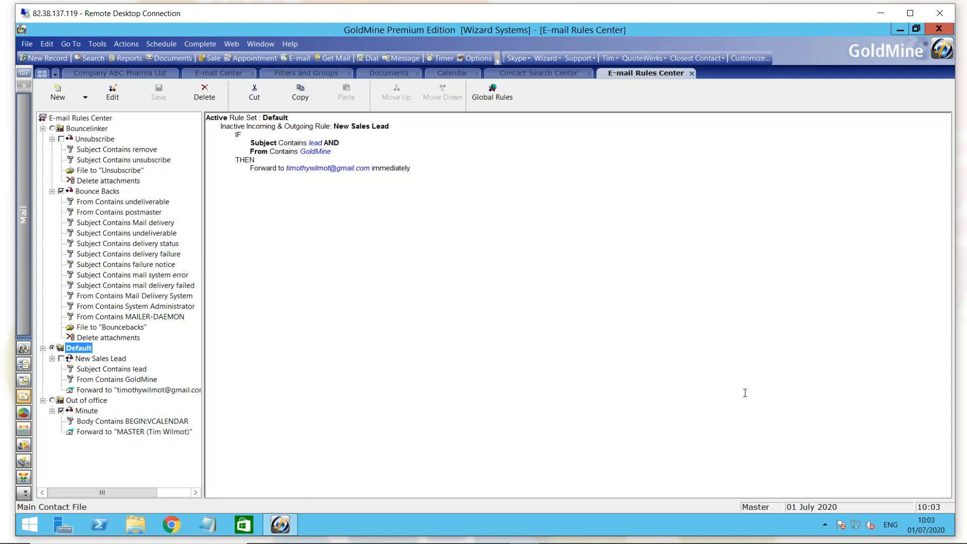
- View the global e-mail rules, then return to the e-mail rule sets
click(494, 102)
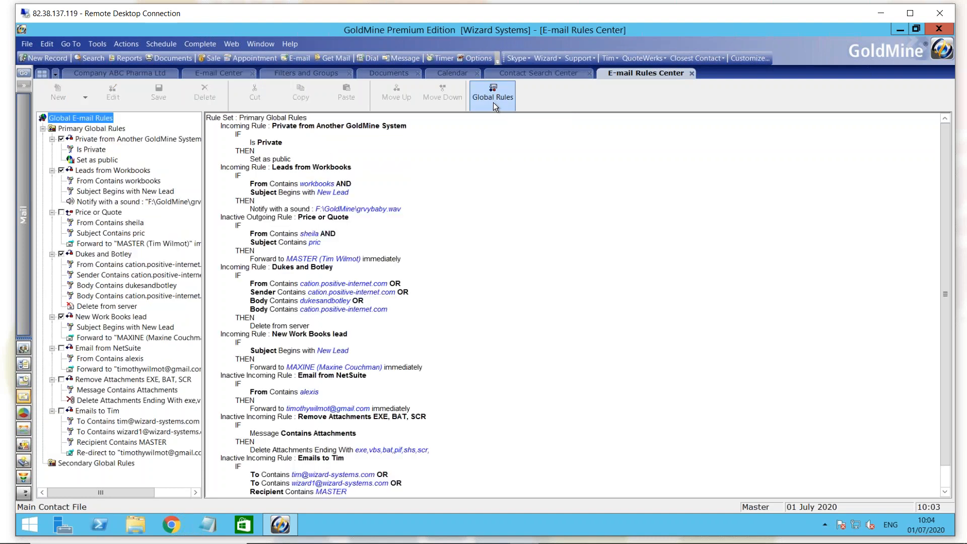
click(493, 102)
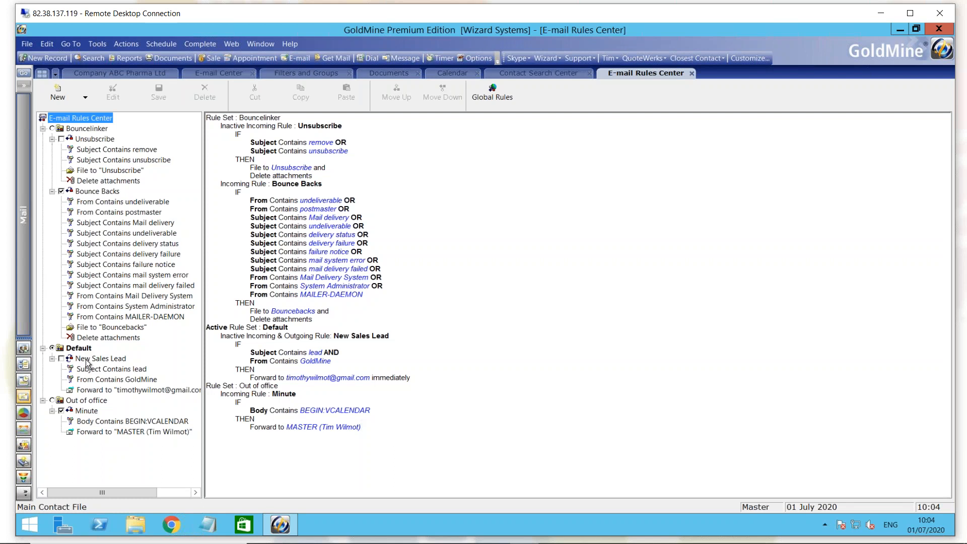
- Open the New Sales Lead rule in the rules wizard and set it to handle incoming e-mail only
click(87, 359)
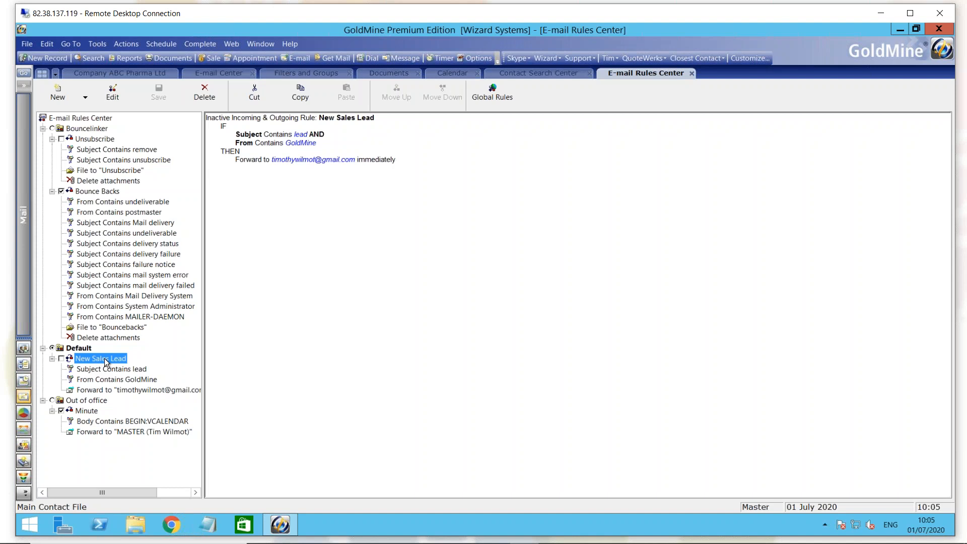
double_click(104, 358)
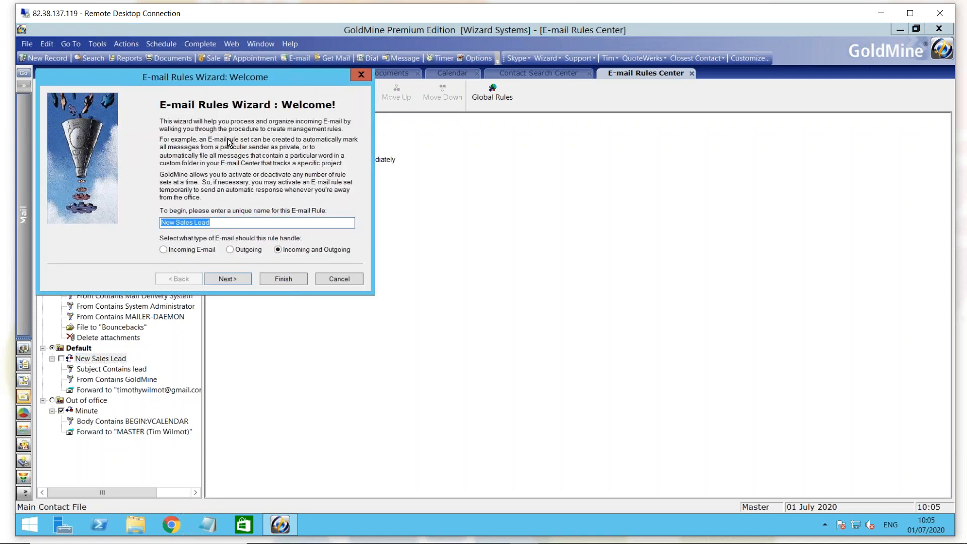
drag(276, 77, 327, 114)
click(280, 259)
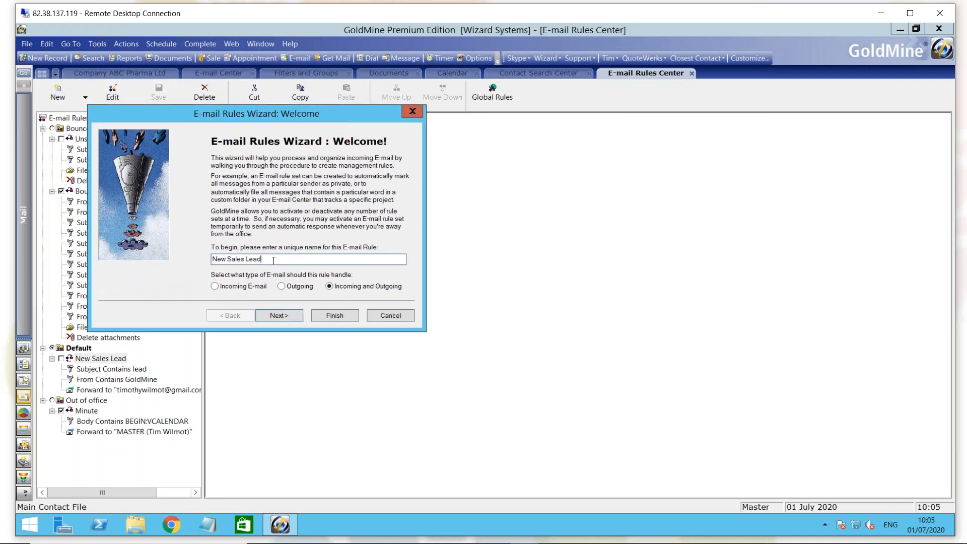
drag(269, 260, 213, 258)
click(275, 259)
click(281, 286)
click(217, 286)
click(280, 317)
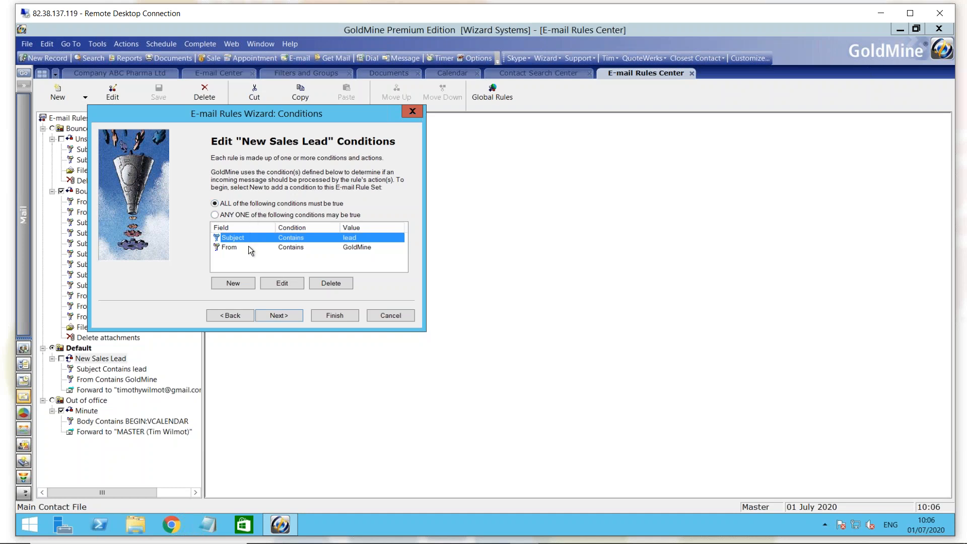
- Add a rule condition where Subject Contains enquiry
click(240, 282)
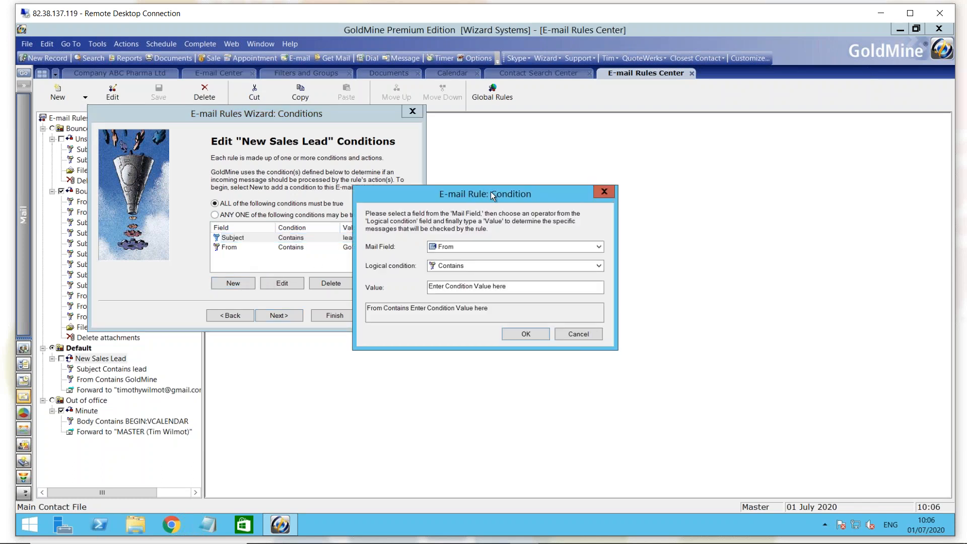
drag(491, 194, 475, 185)
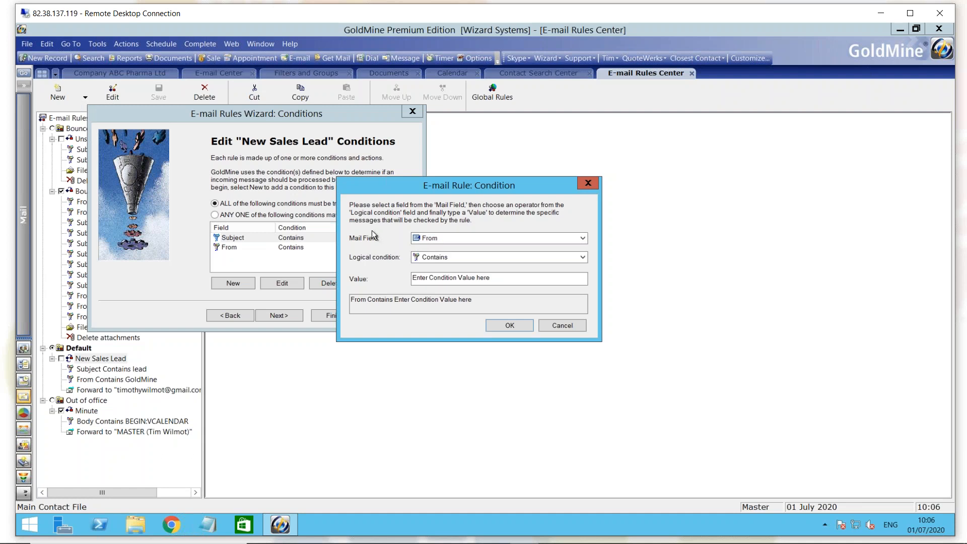
click(582, 239)
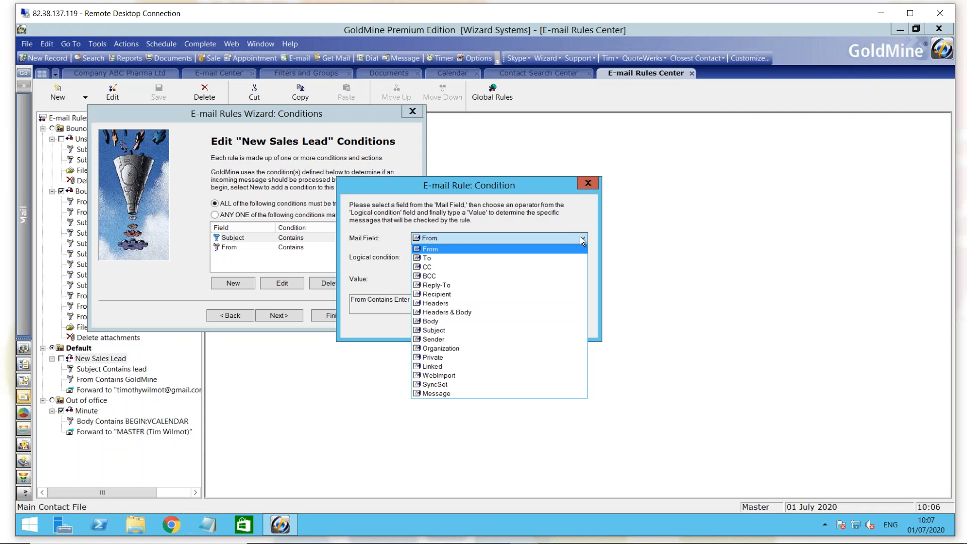
click(456, 329)
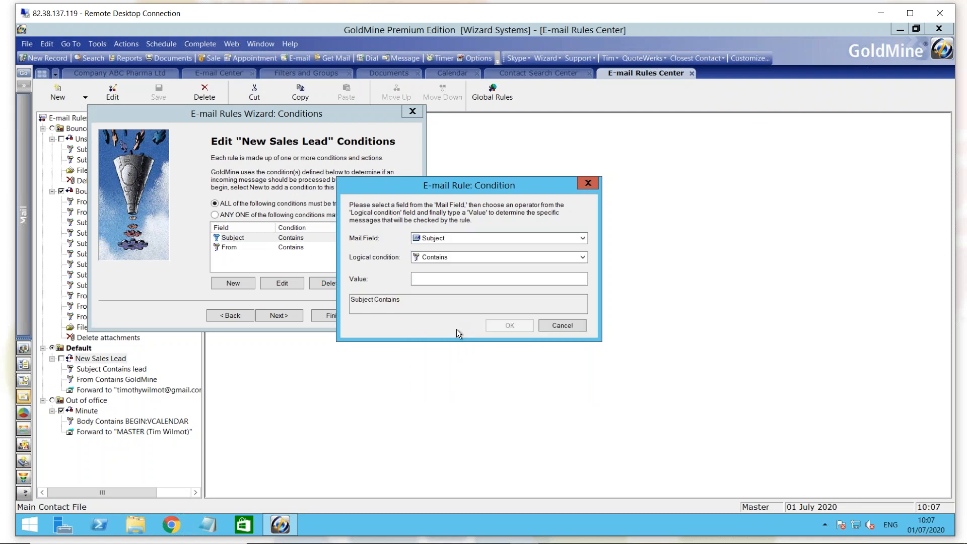
click(452, 256)
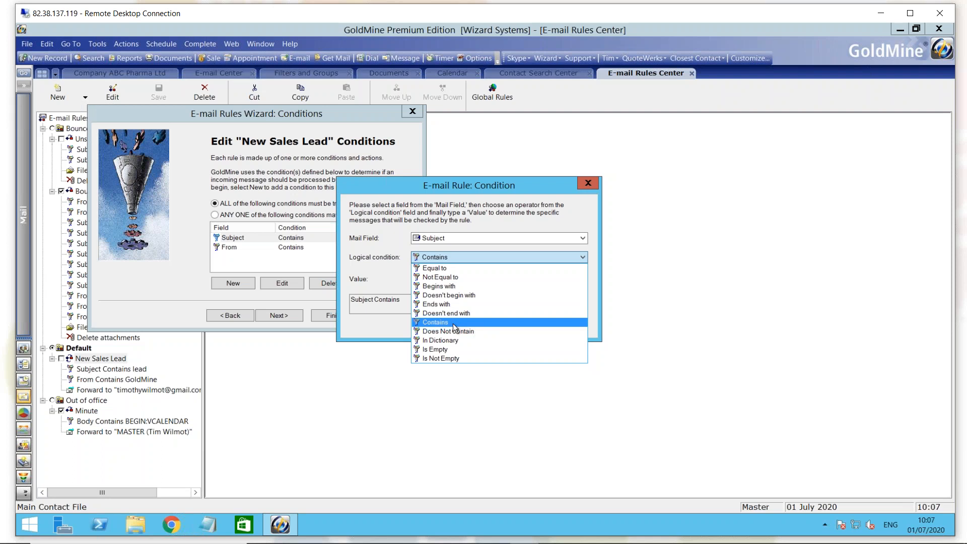
click(438, 323)
click(444, 278)
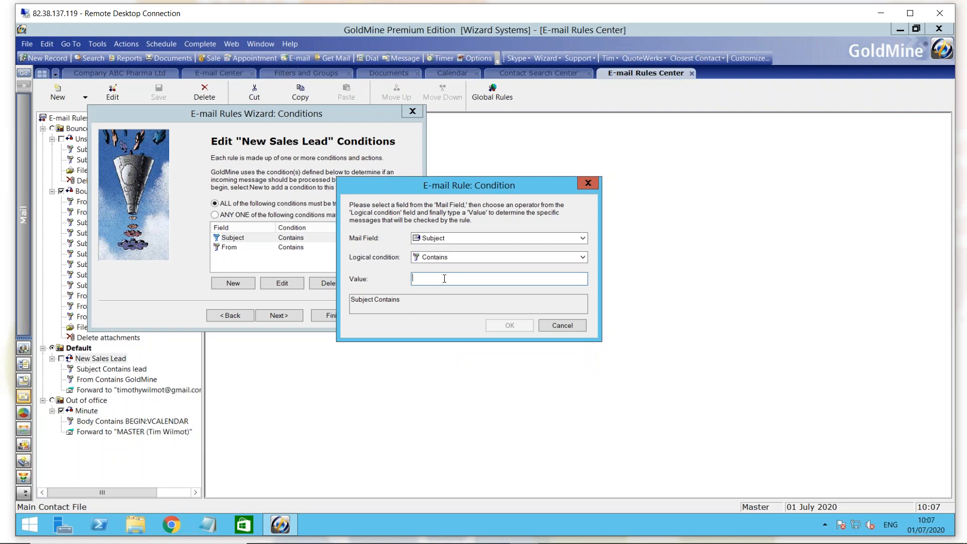
text(en)
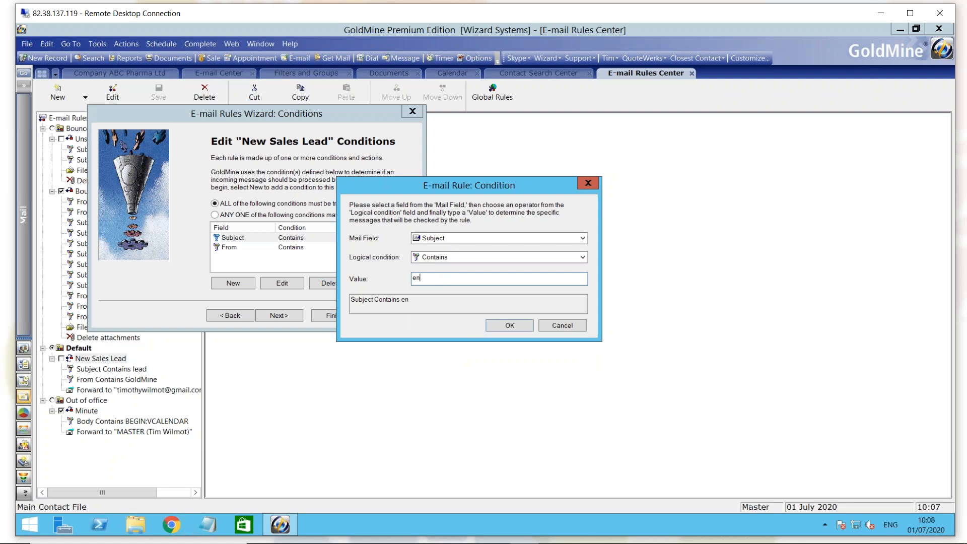
text(quiry)
click(519, 327)
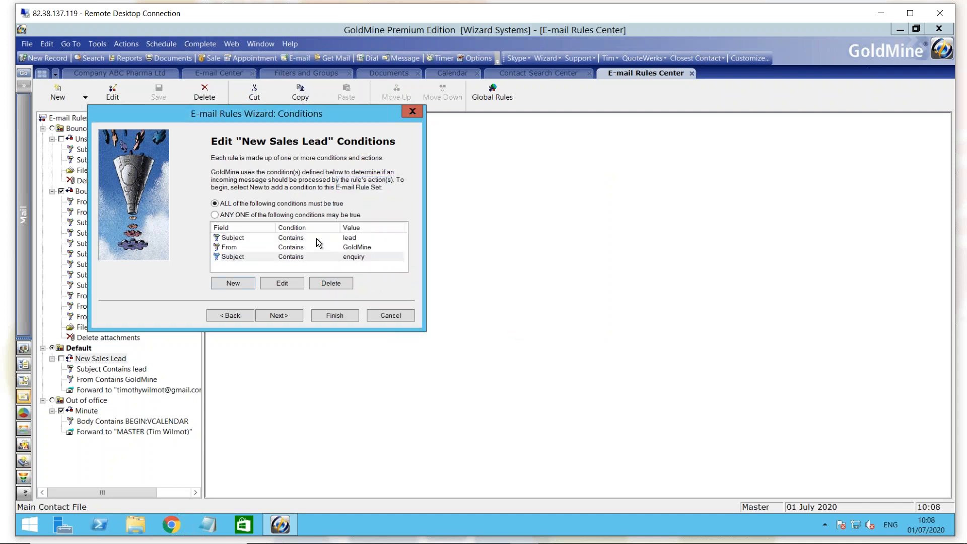
- Start a new action for the rule, browse the available mail actions, then cancel the action and the wizard
click(288, 316)
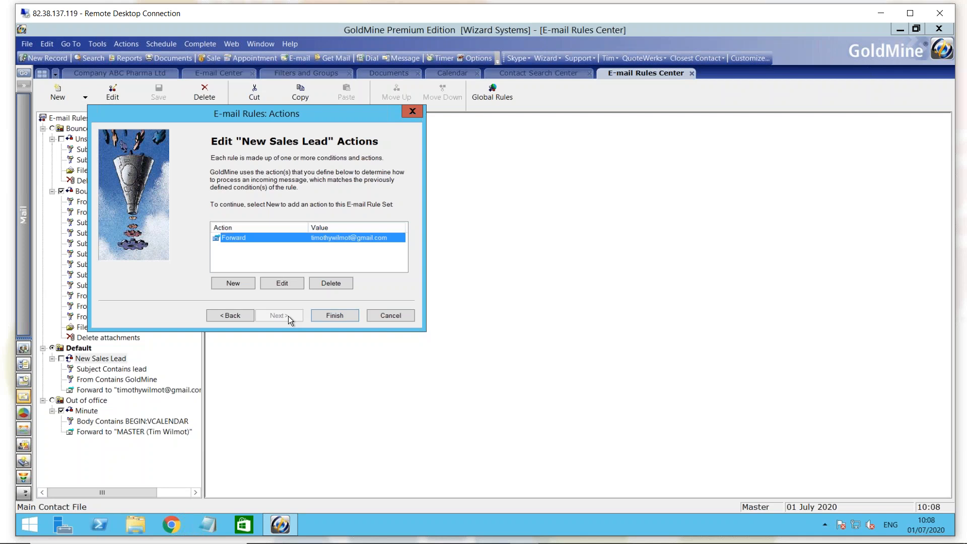
click(241, 283)
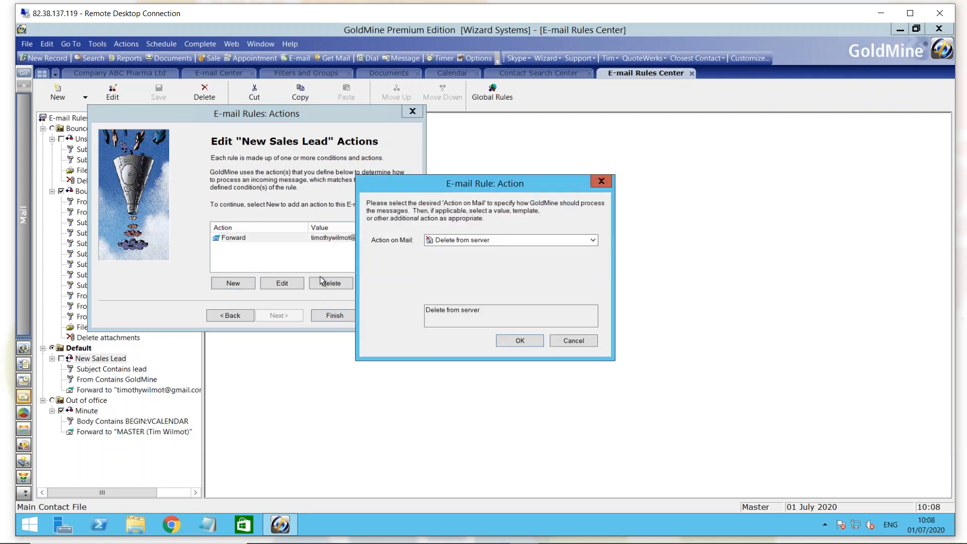
drag(513, 183, 508, 178)
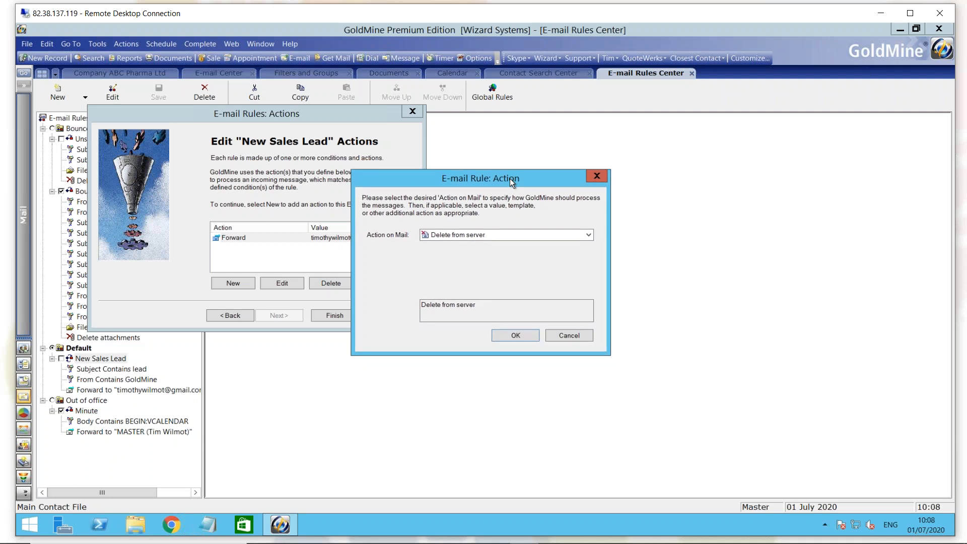
click(507, 237)
drag(587, 267, 587, 258)
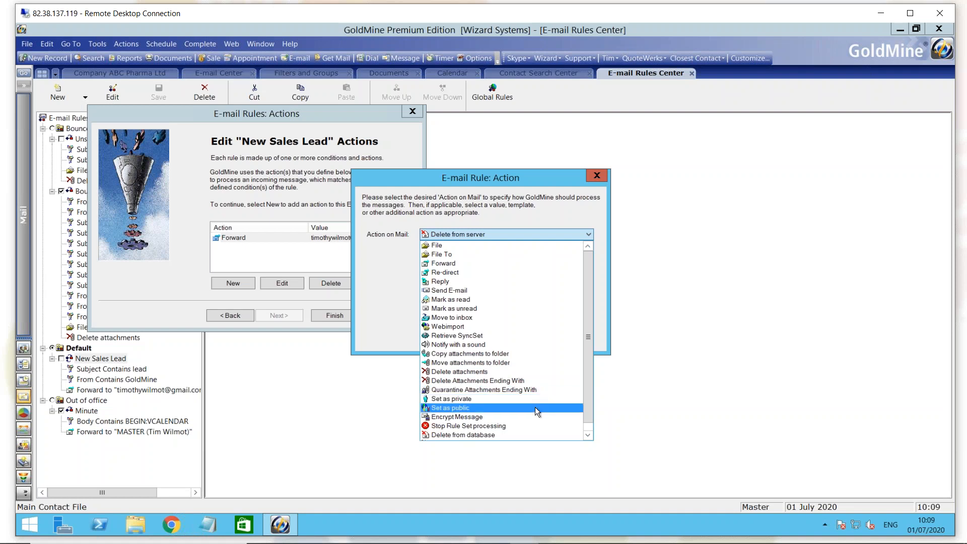
click(398, 317)
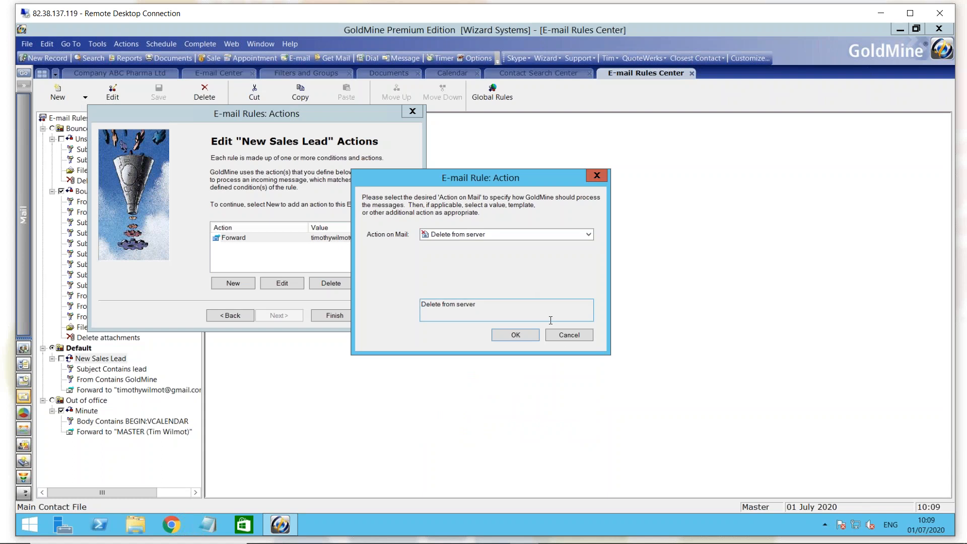
click(569, 335)
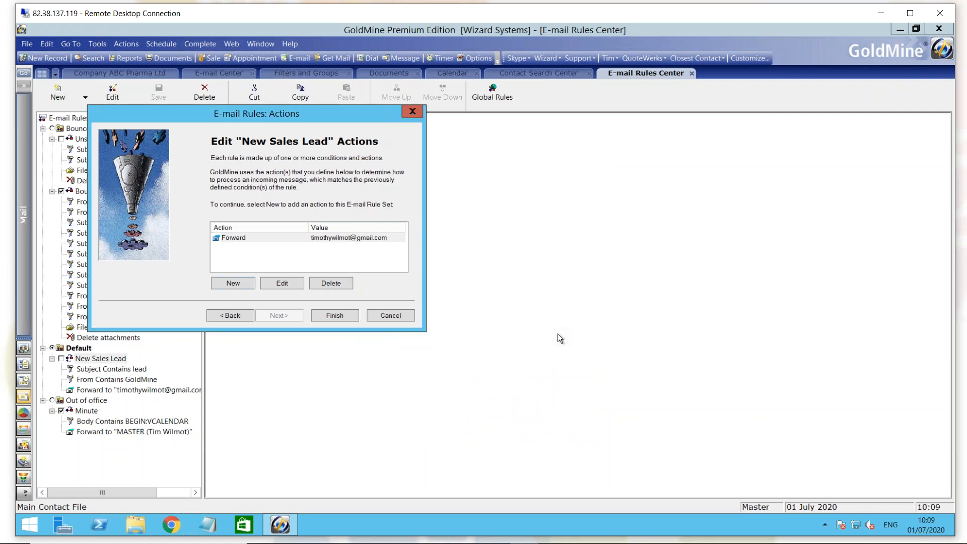
click(396, 317)
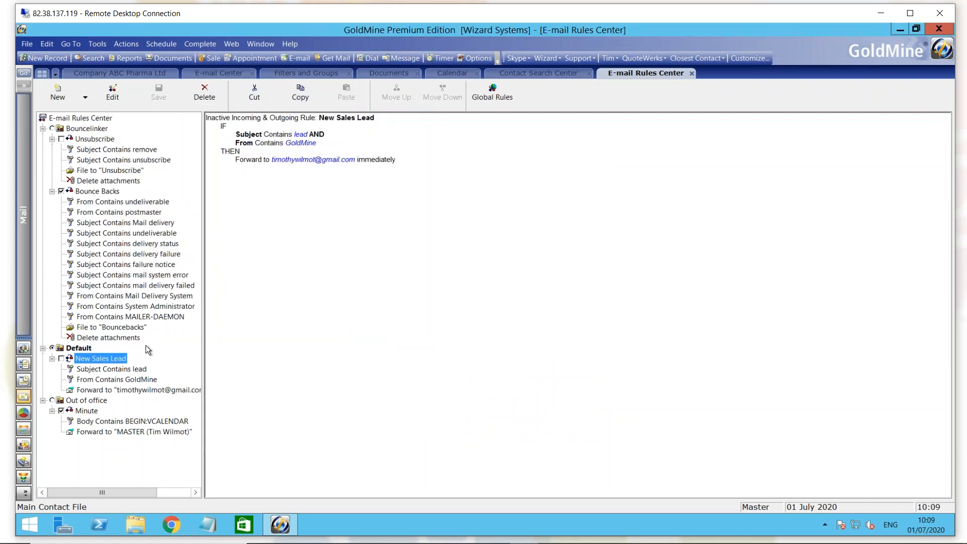
- Activate the New Sales Lead rule and check its handling options
click(62, 359)
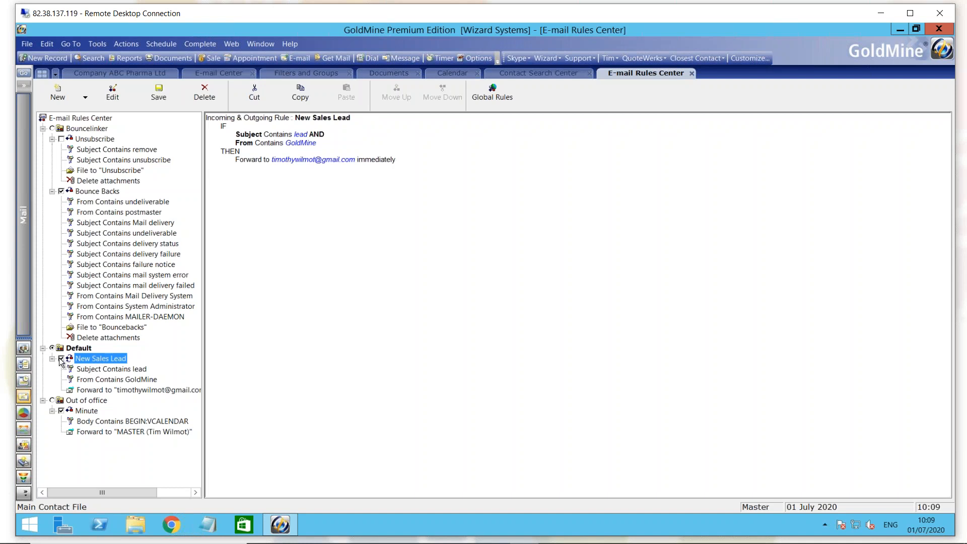
right_click(81, 361)
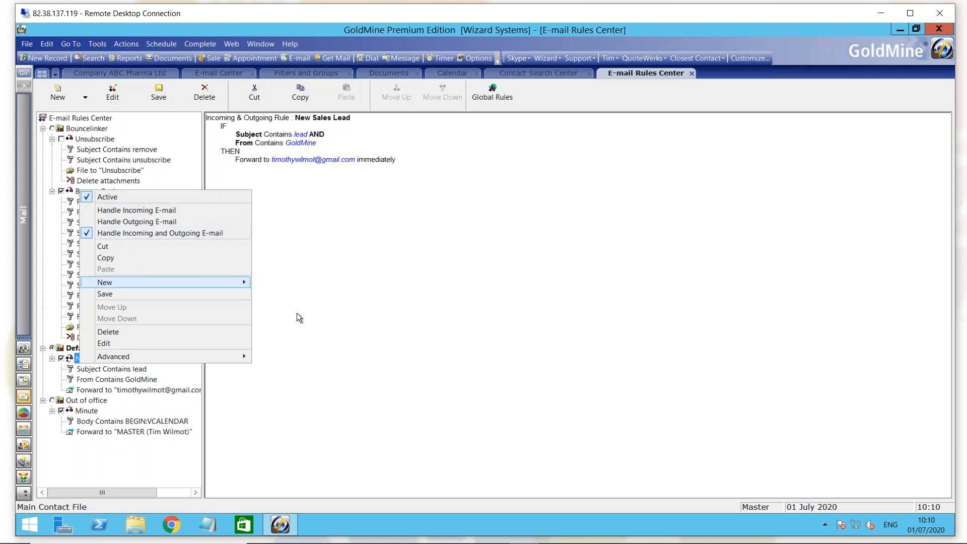
click(314, 161)
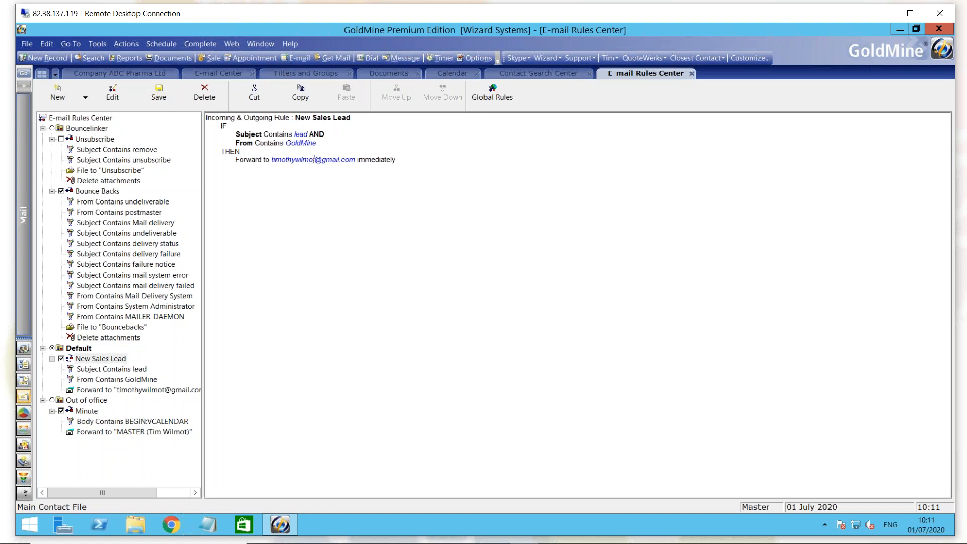
key(alt+Tab)
key(alt+Tab)
key(Right)
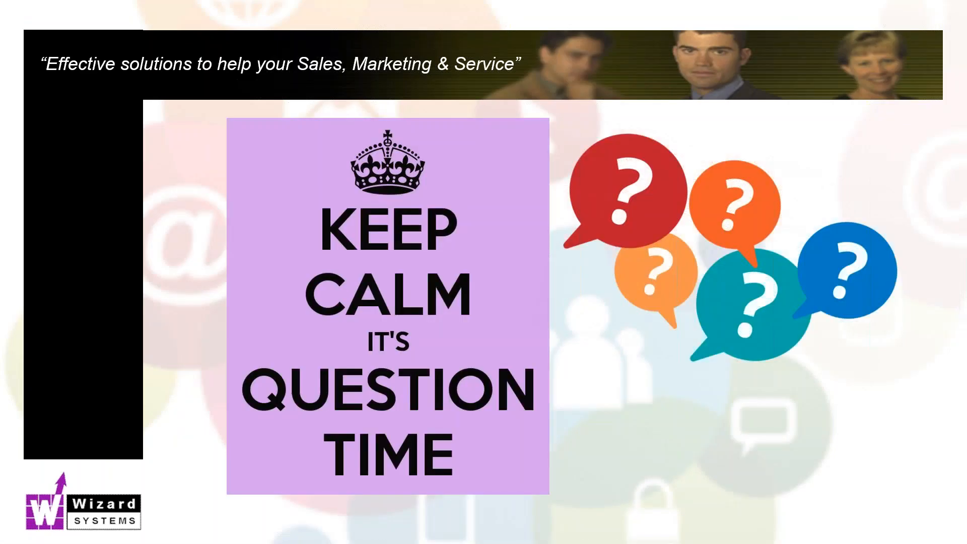